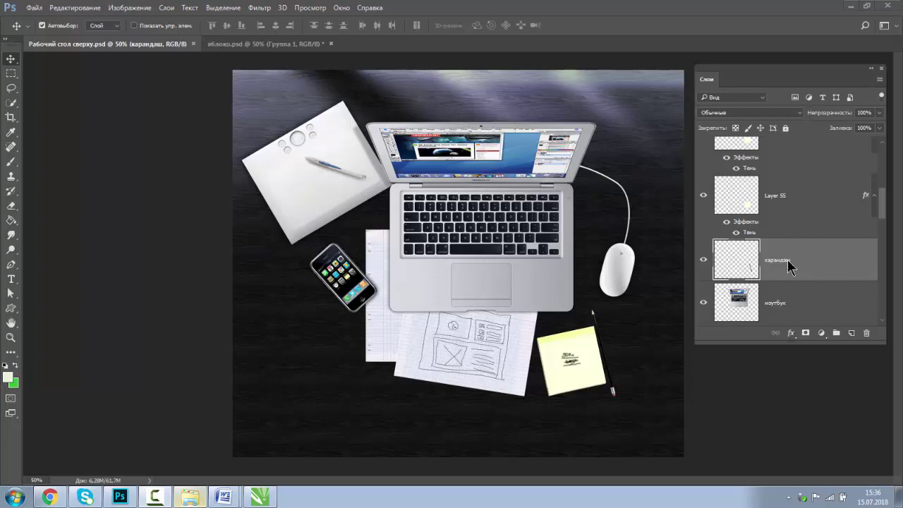
# - Duplicate the карандаш pencil layer with Ctrl+J and select the copy
pyautogui.moveTo(788, 266); pyautogui.dragTo(785, 269)
pyautogui.hotkey('ctrl', 'j')
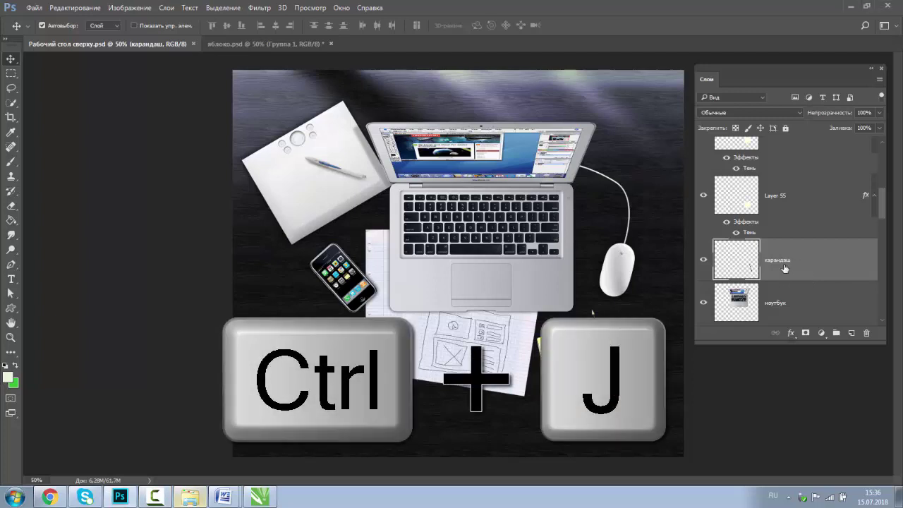
pyautogui.hotkey('ctrl', 'j')
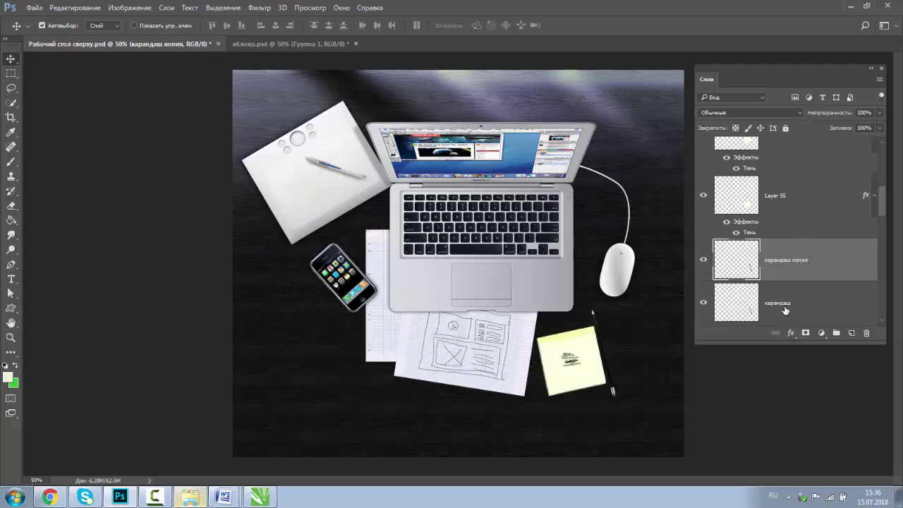
pyautogui.click(785, 308)
pyautogui.click(780, 265)
# - Place the pencil copy beside the mouse, then add a second copy and move it up beside the mouse
pyautogui.moveTo(605, 347); pyautogui.dragTo(516, 295)
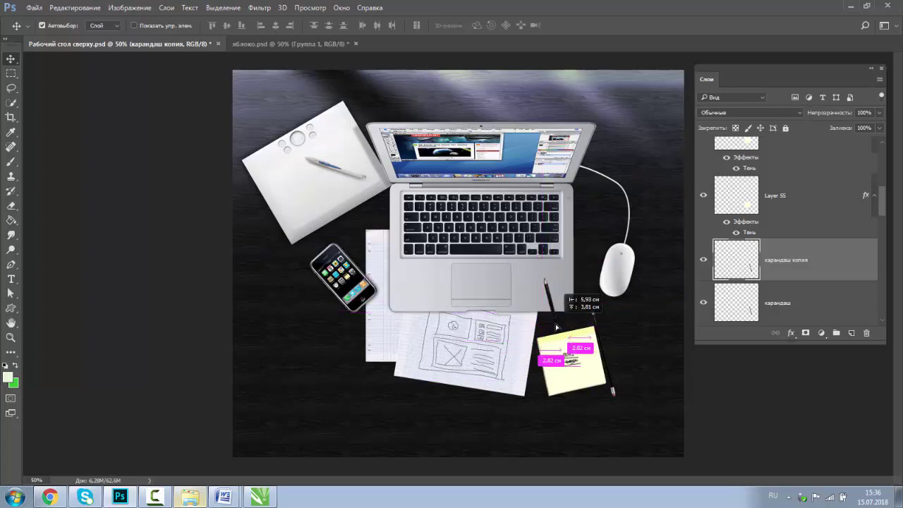
pyautogui.moveTo(516, 294)
pyautogui.mouseDown()
pyautogui.moveTo(552, 297)
pyautogui.moveTo(545, 282)
pyautogui.mouseUp()
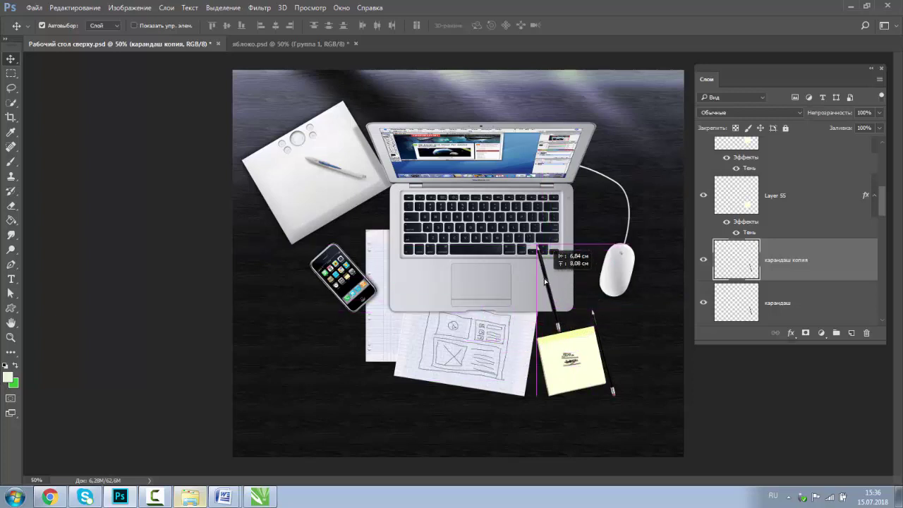
pyautogui.moveTo(545, 282); pyautogui.dragTo(555, 308)
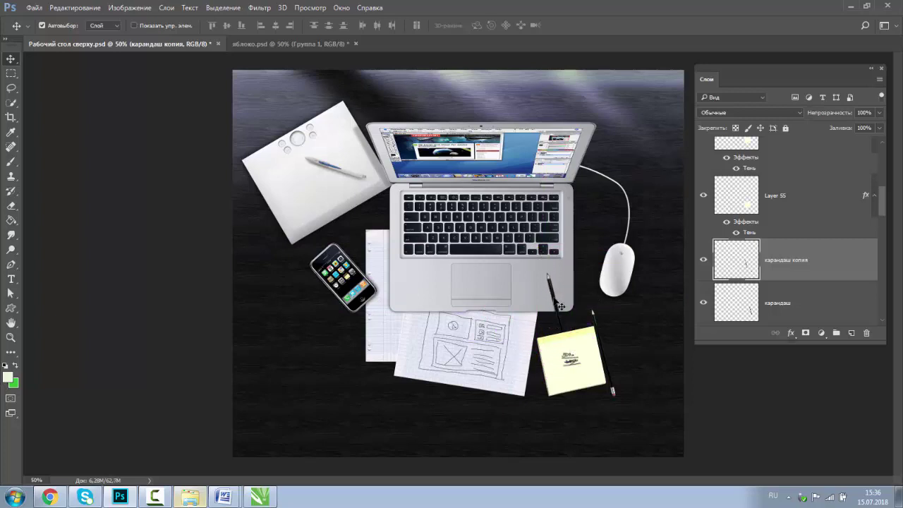
pyautogui.moveTo(554, 282); pyautogui.dragTo(602, 274)
pyautogui.moveTo(796, 261)
pyautogui.mouseDown()
pyautogui.moveTo(851, 313)
pyautogui.moveTo(852, 333)
pyautogui.mouseUp()
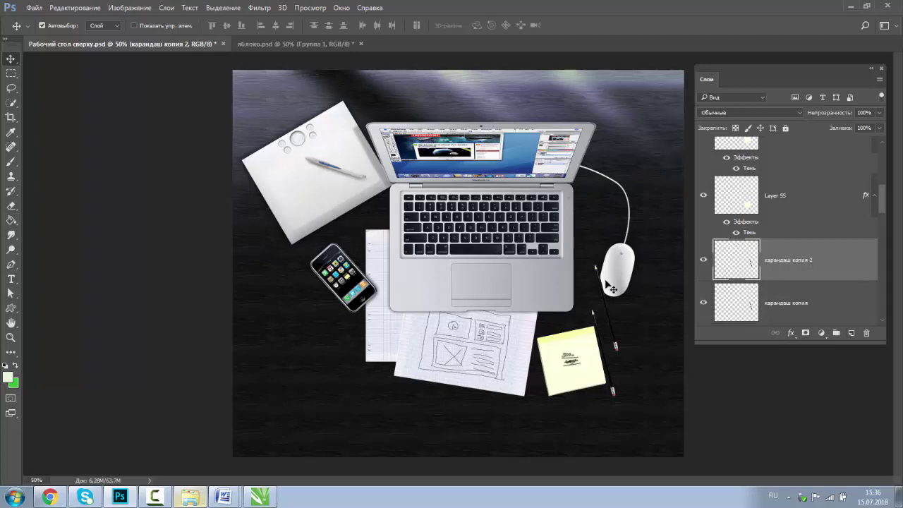
pyautogui.moveTo(607, 292); pyautogui.dragTo(607, 245)
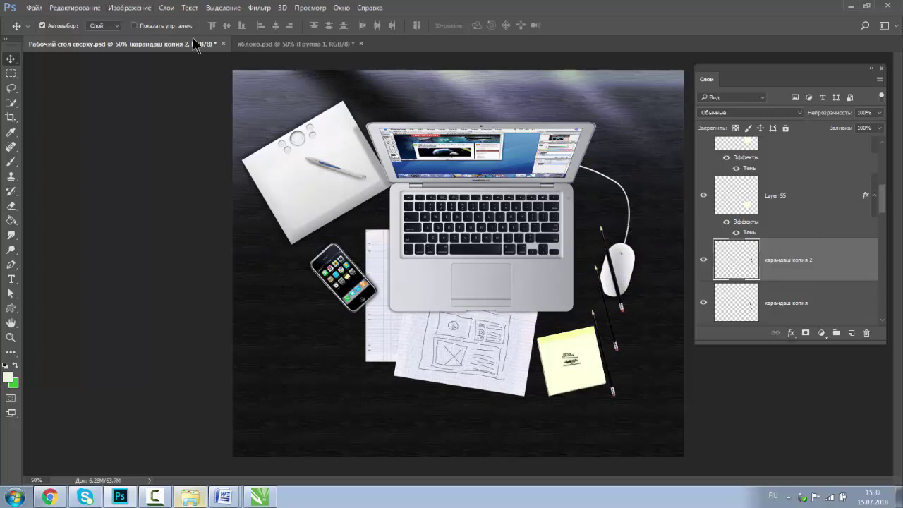
# - Create карандаш копия 3 from the Layer menu and nudge it up and right
pyautogui.click(167, 8)
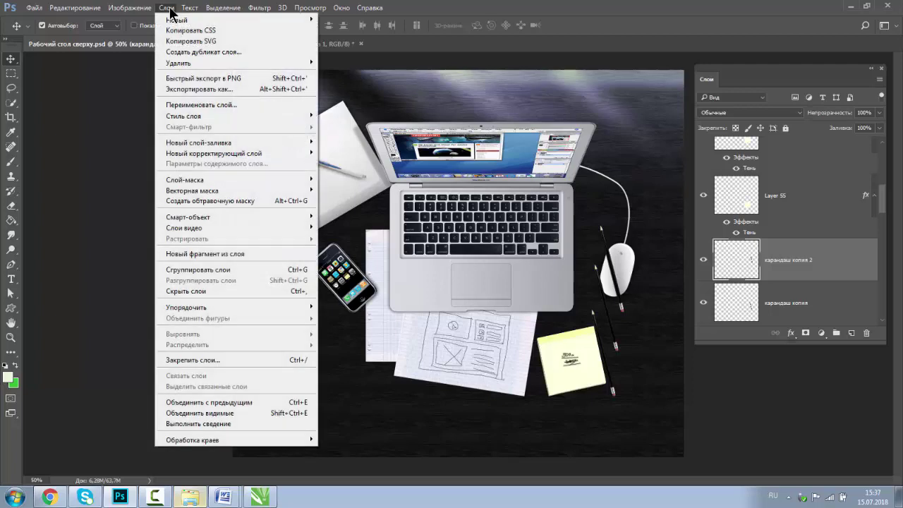
pyautogui.click(177, 58)
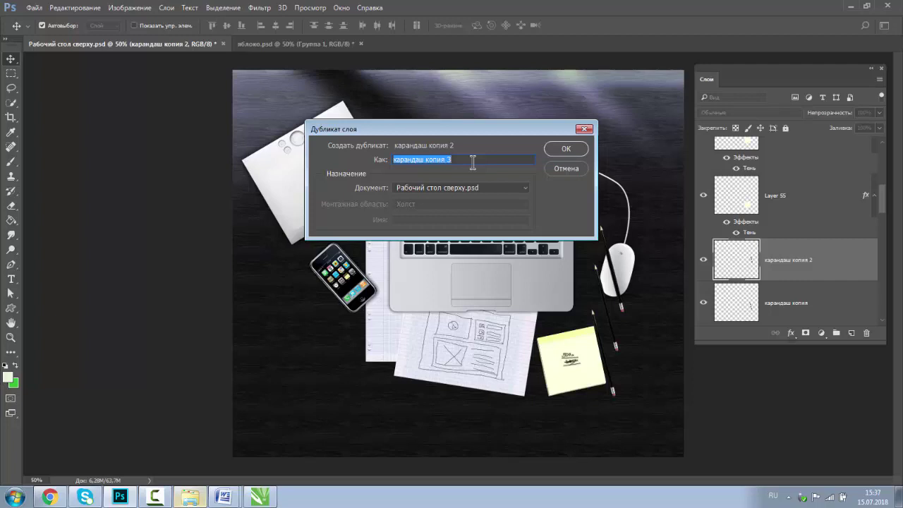
pyautogui.click(565, 149)
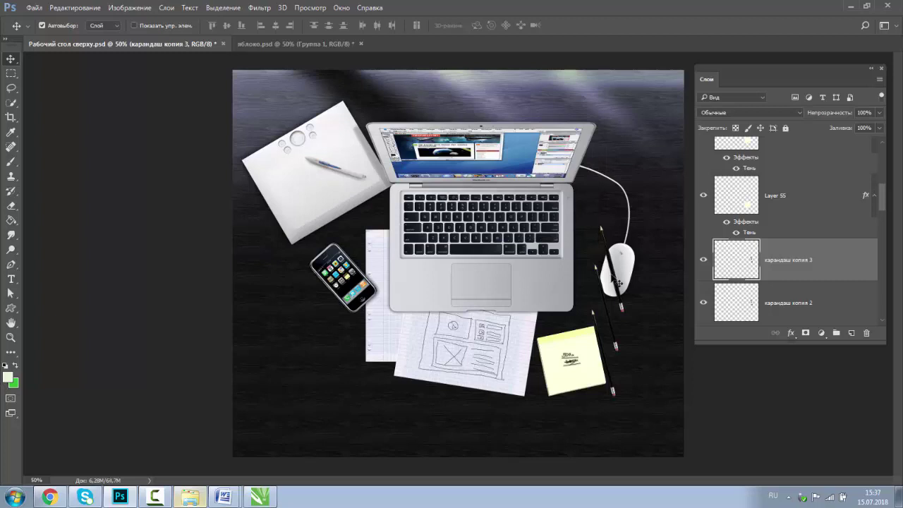
pyautogui.moveTo(617, 282); pyautogui.dragTo(623, 255)
# - Create карандаш копия 4 from the Layers panel menu and shift it up and right
pyautogui.click(880, 79)
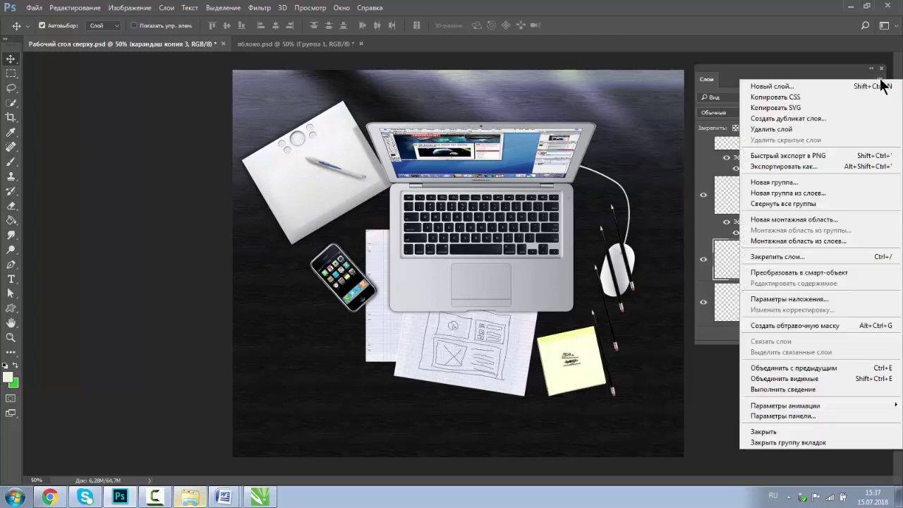
pyautogui.click(786, 117)
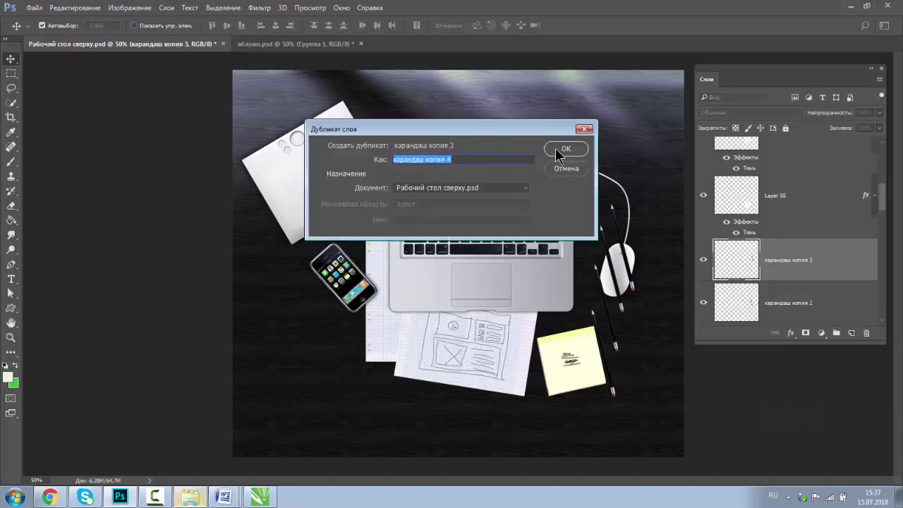
pyautogui.click(555, 148)
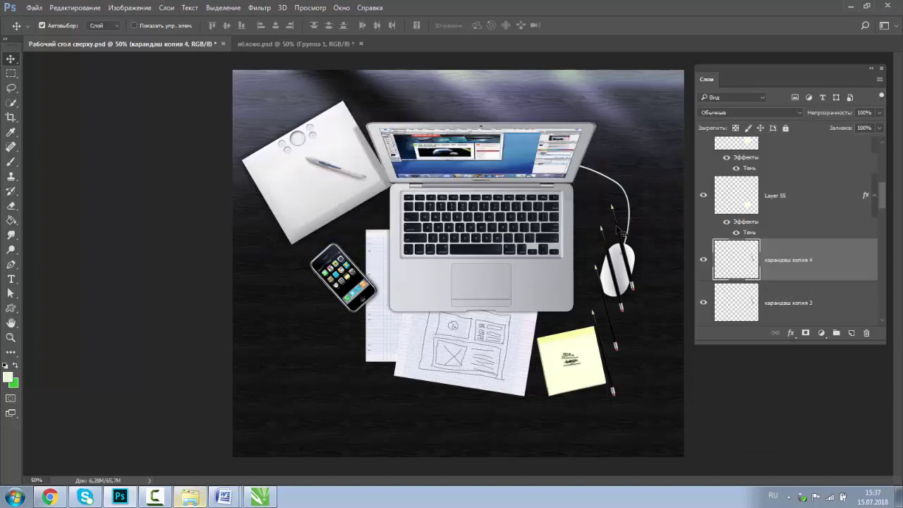
pyautogui.moveTo(619, 231); pyautogui.dragTo(628, 201)
# - Scroll the Layers panel and select the original карандаш layer
pyautogui.scroll(2, 882, 201)
pyautogui.scroll(-2, 882, 205)
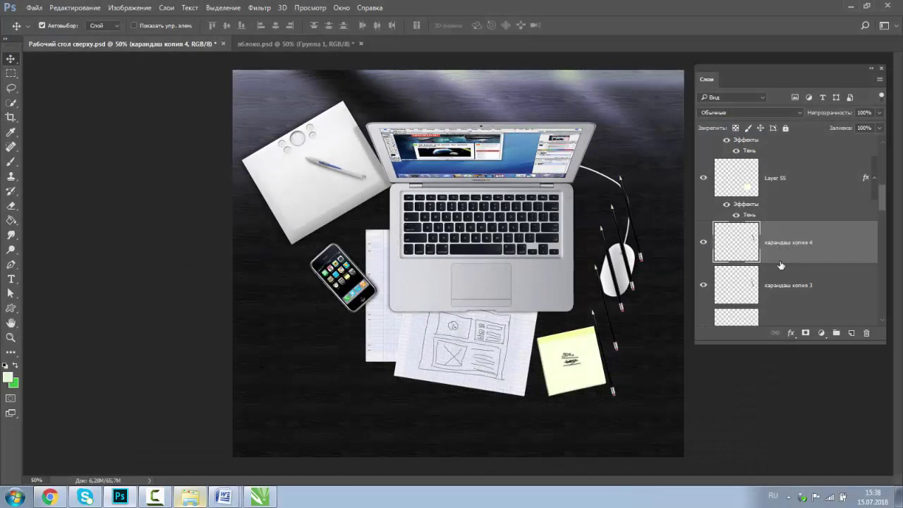
pyautogui.scroll(-3, 884, 220)
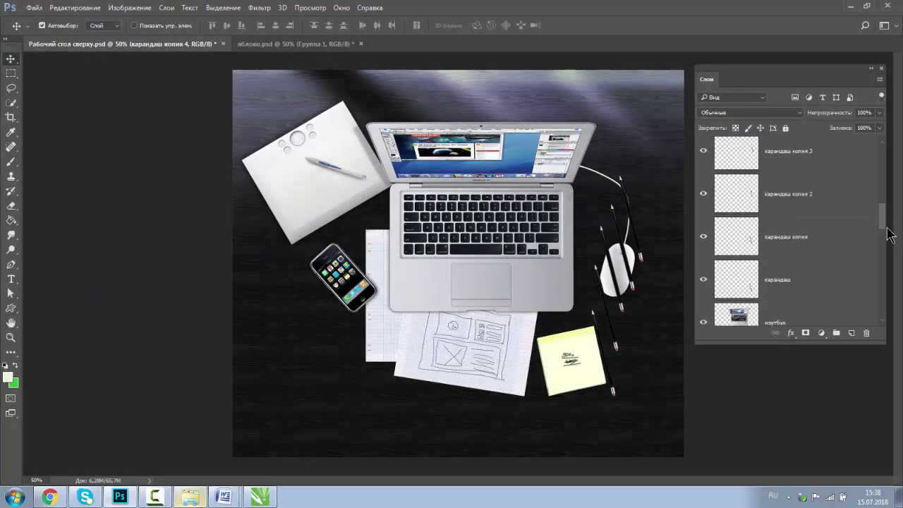
pyautogui.scroll(-1, 891, 240)
pyautogui.scroll(-1, 891, 240)
pyautogui.click(786, 201)
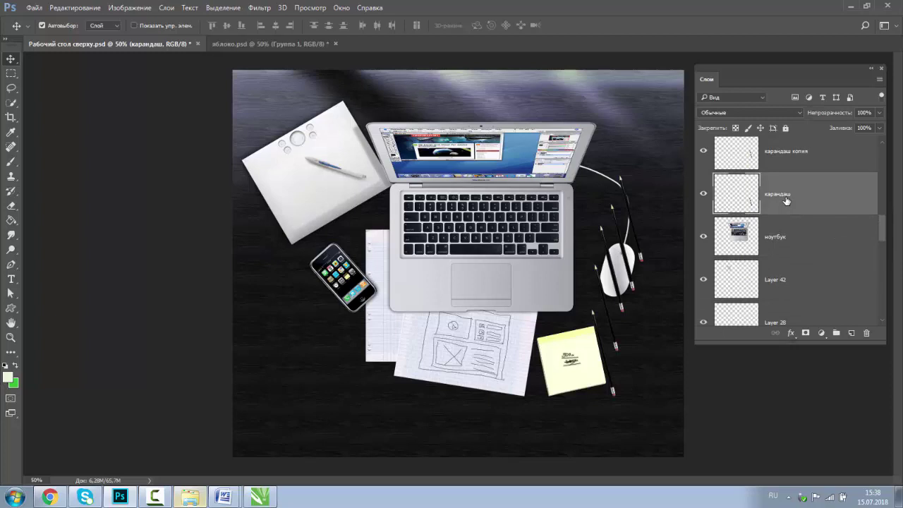
# - Duplicate карандаш into the яблоко.psd document, keeping the name карандаш
pyautogui.click(168, 7)
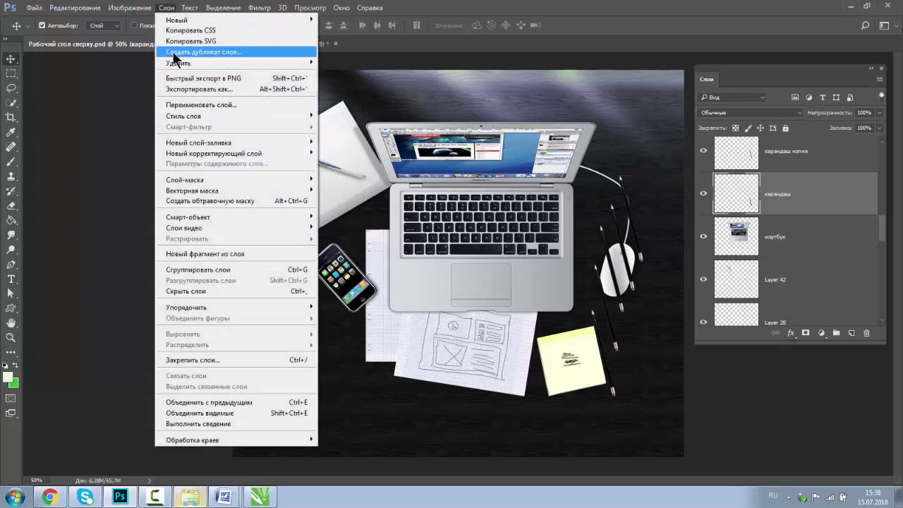
pyautogui.click(174, 53)
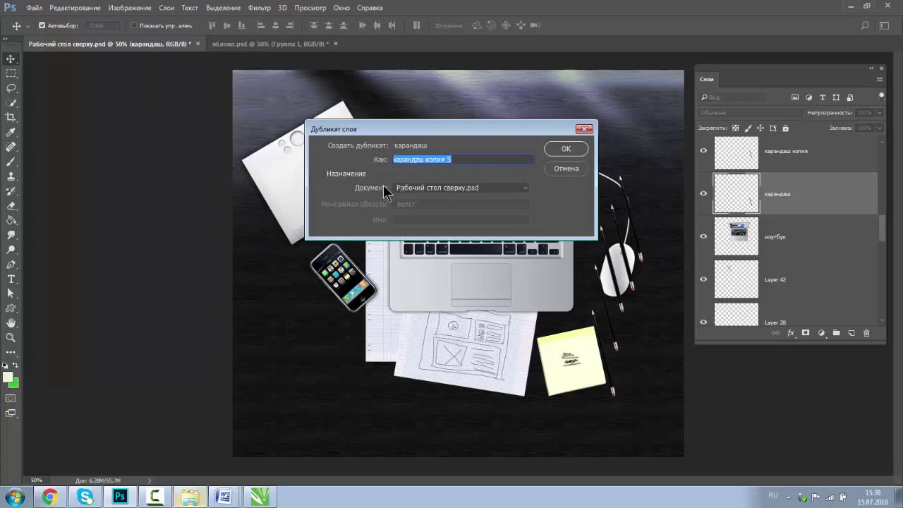
pyautogui.click(522, 192)
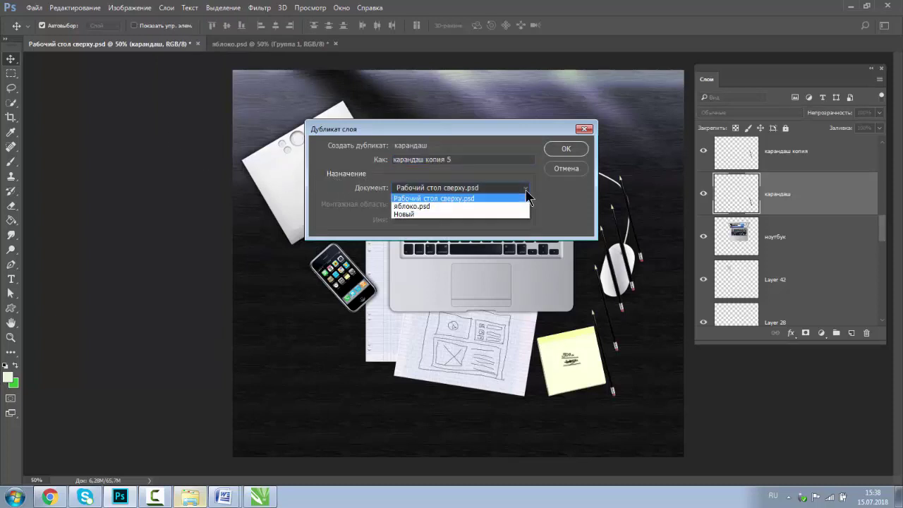
pyautogui.click(403, 207)
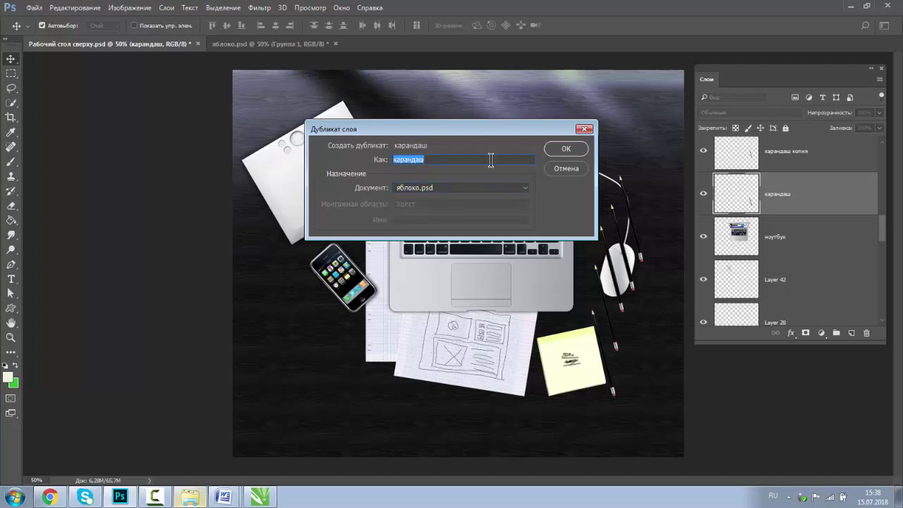
pyautogui.click(567, 149)
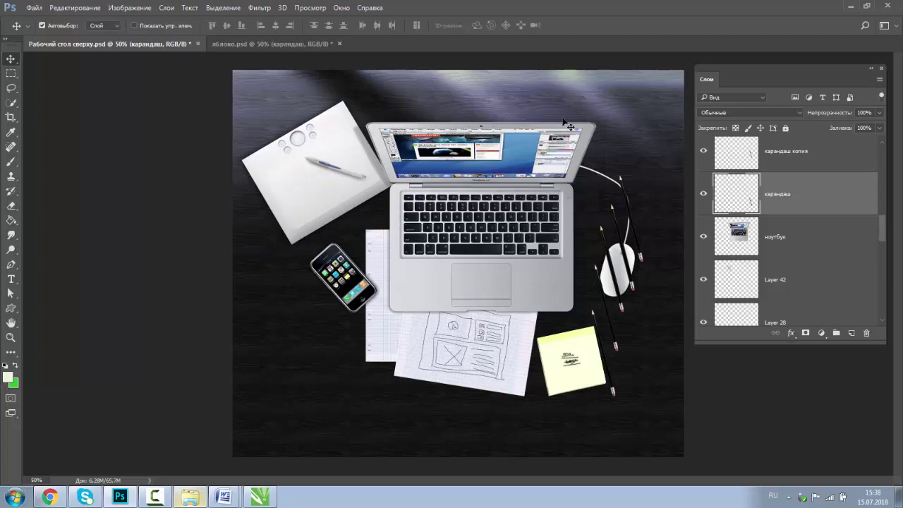
# - In яблоко.psd, move the pencil onto the apple, then delete the pencil layer
pyautogui.click(240, 45)
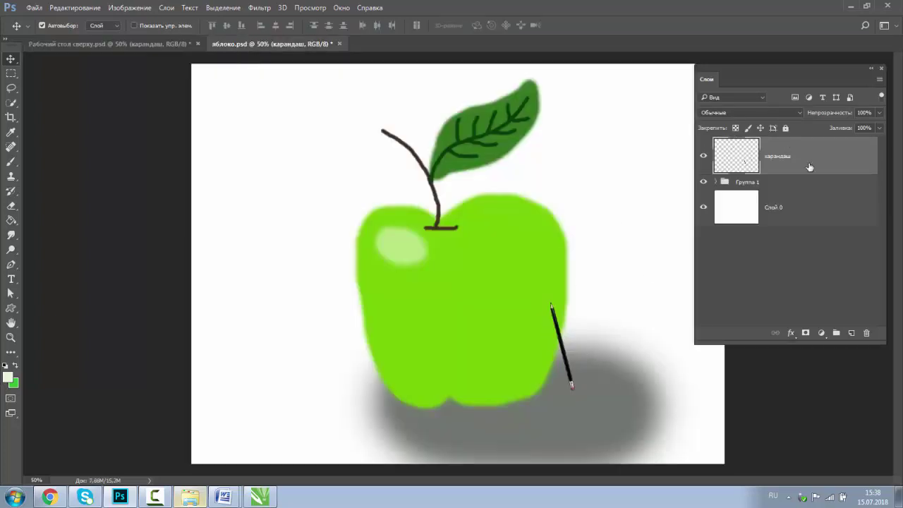
pyautogui.moveTo(568, 339); pyautogui.dragTo(501, 171)
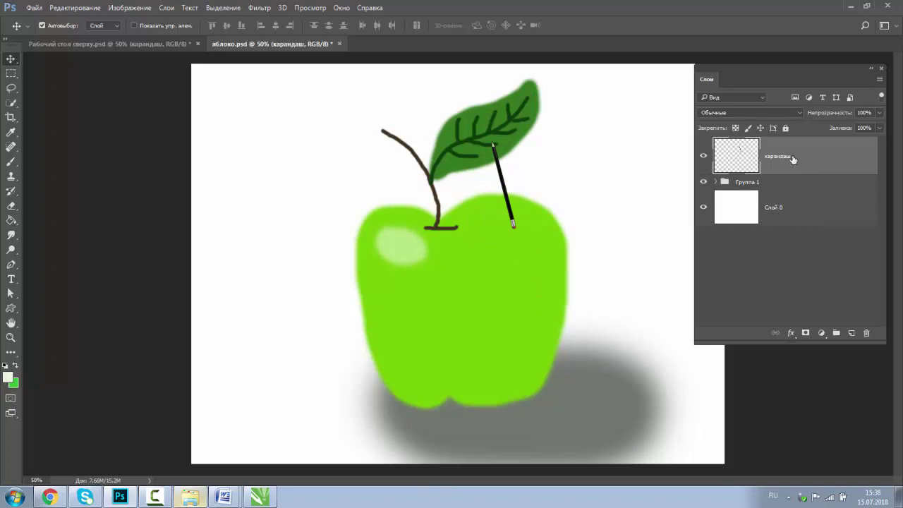
pyautogui.moveTo(793, 160)
pyautogui.mouseDown()
pyautogui.moveTo(870, 313)
pyautogui.moveTo(868, 334)
pyautogui.mouseUp()
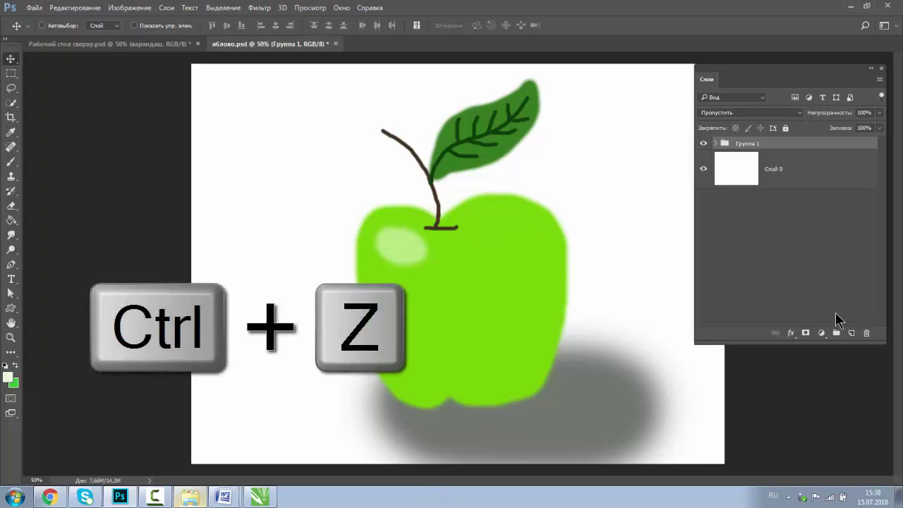
# - Undo and redo the deletion so the карандаш layer is restored
pyautogui.hotkey('ctrl', 'z')
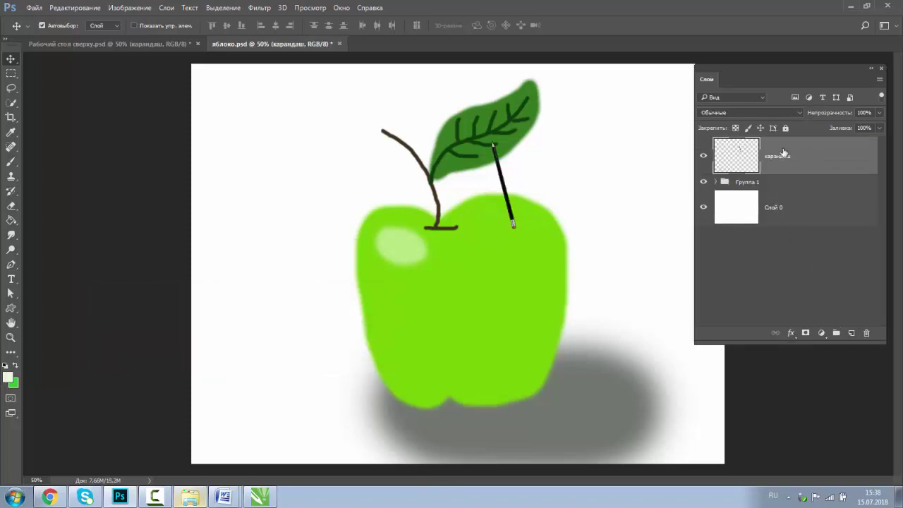
pyautogui.press('Delete')
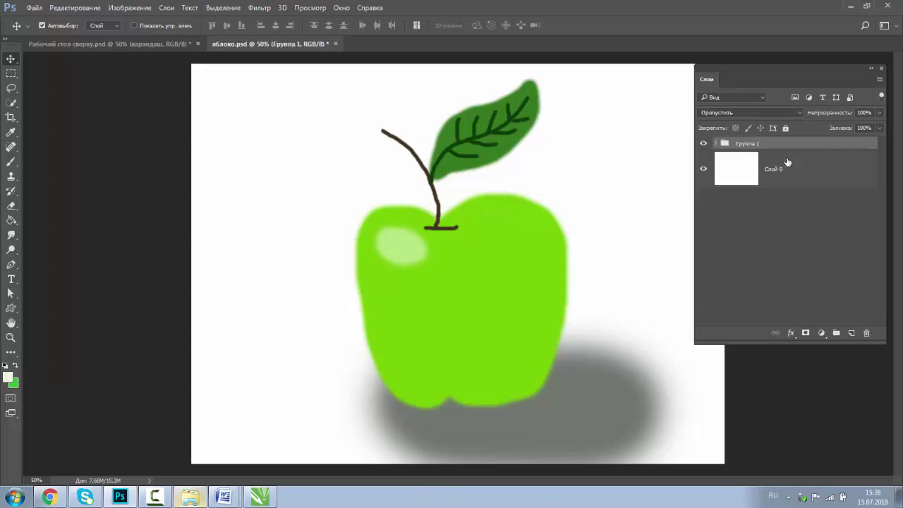
pyautogui.hotkey('ctrl', 'z')
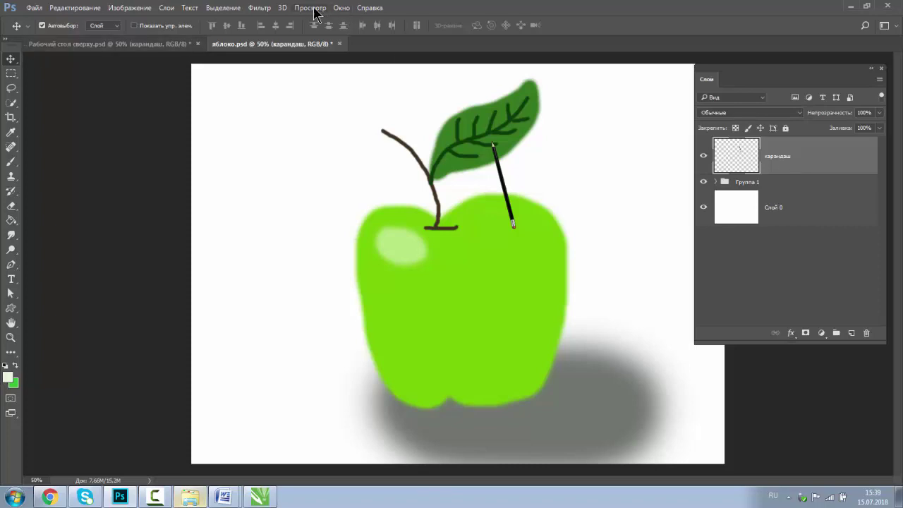
# - Show the History panel from the Window menu
pyautogui.click(341, 8)
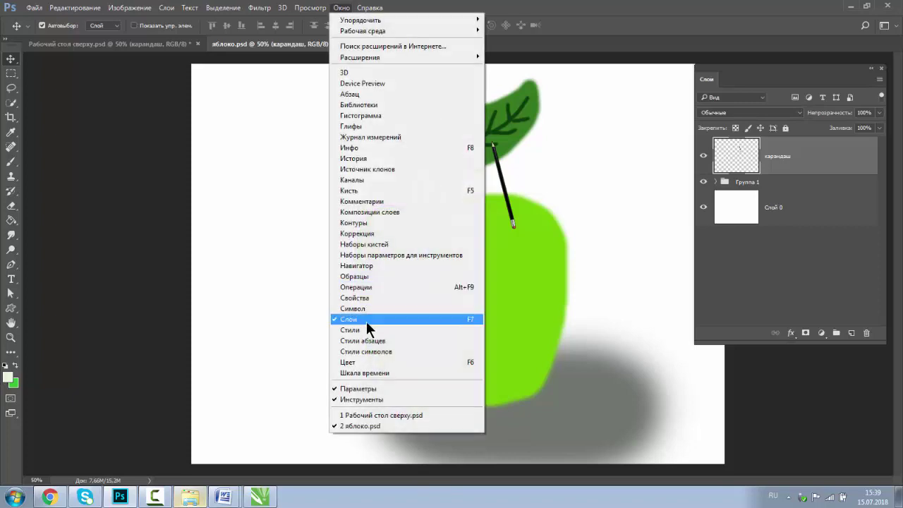
pyautogui.click(367, 287)
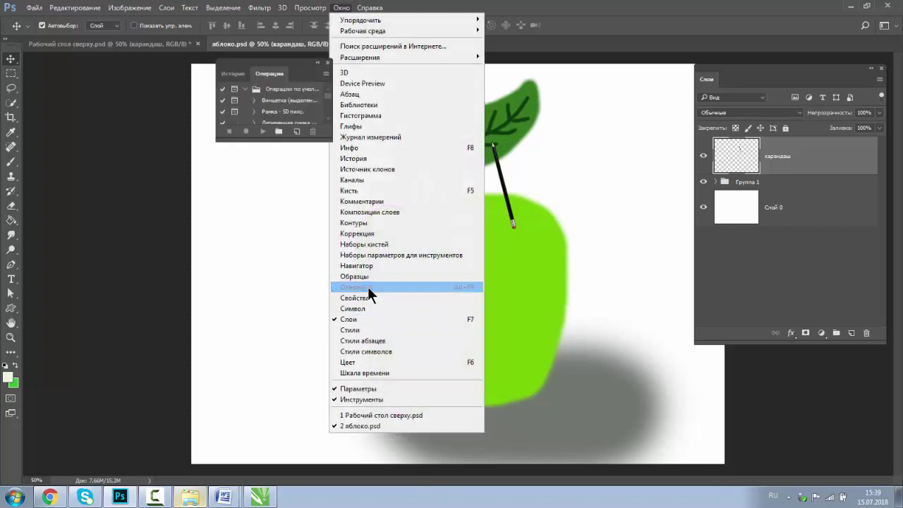
pyautogui.click(234, 75)
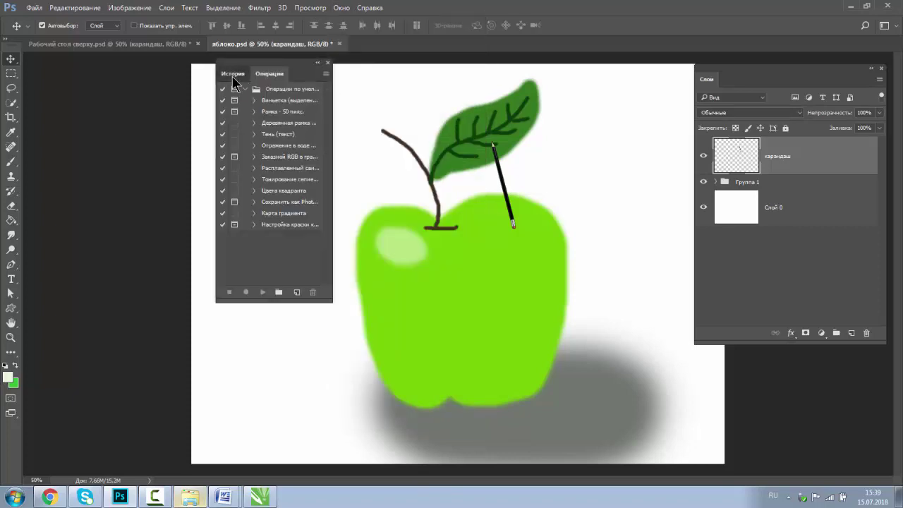
# - Roll the apple image back to before the pencil layer existed, then show Рабочий стол сверху.psd
pyautogui.moveTo(331, 223)
pyautogui.mouseDown()
pyautogui.moveTo(323, 116)
pyautogui.moveTo(314, 272)
pyautogui.mouseUp()
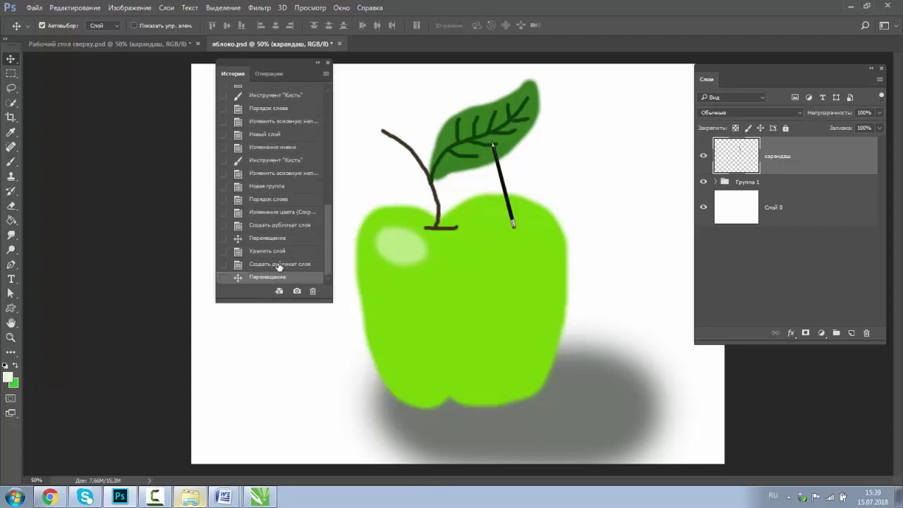
pyautogui.click(279, 265)
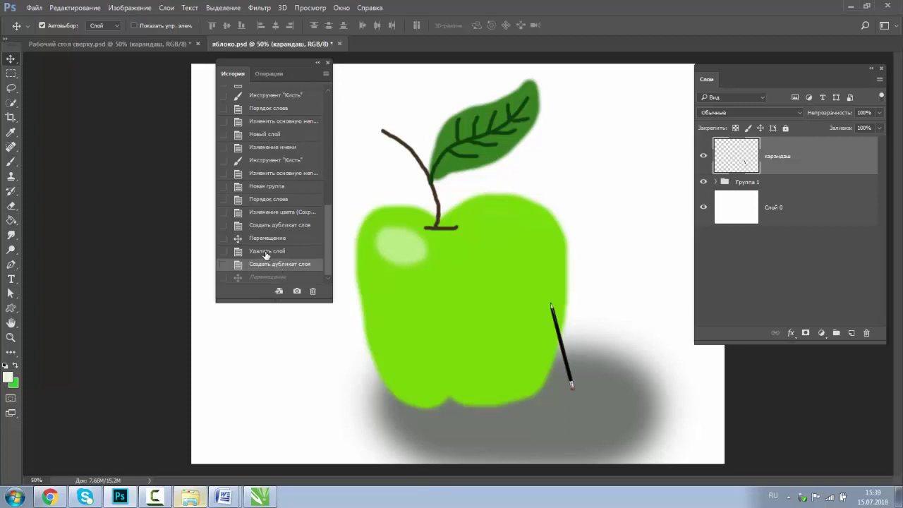
pyautogui.click(266, 252)
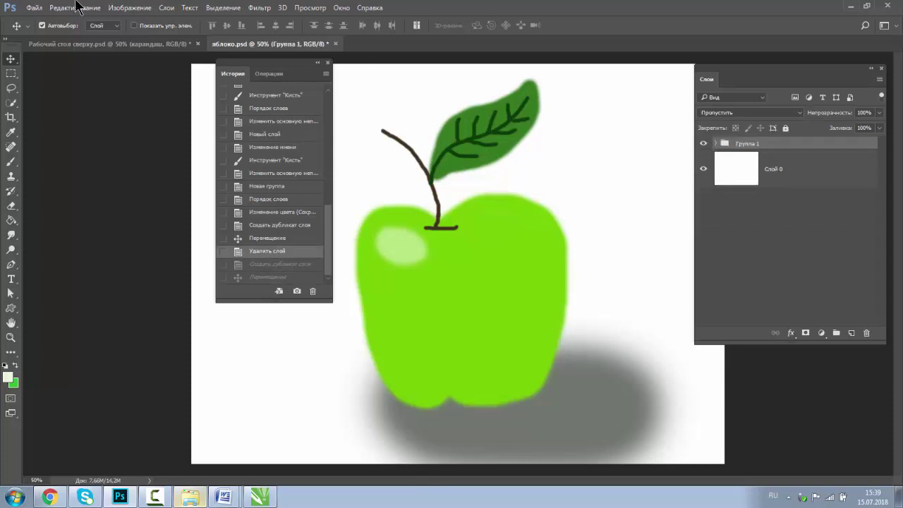
pyautogui.click(58, 45)
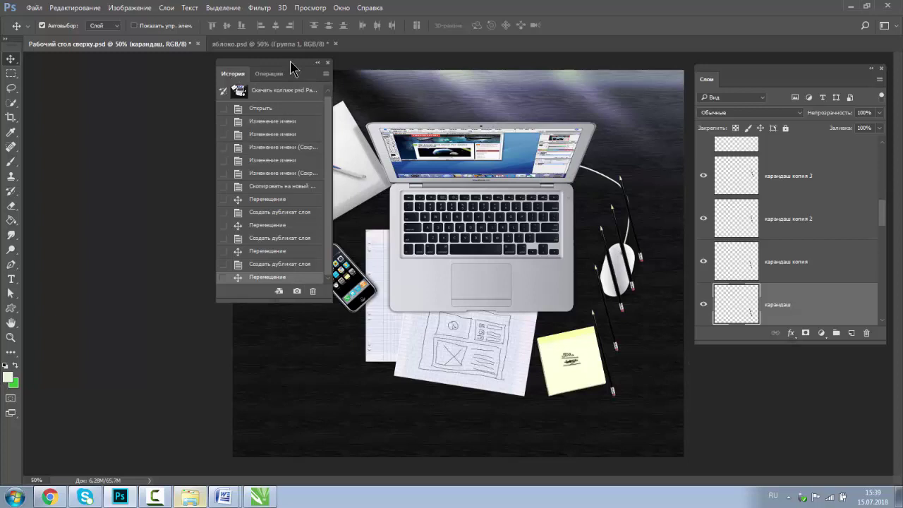
# - Select all four карандаш копия layers and drag them to the trash
pyautogui.moveTo(294, 67)
pyautogui.mouseDown()
pyautogui.moveTo(98, 63)
pyautogui.moveTo(102, 56)
pyautogui.mouseUp()
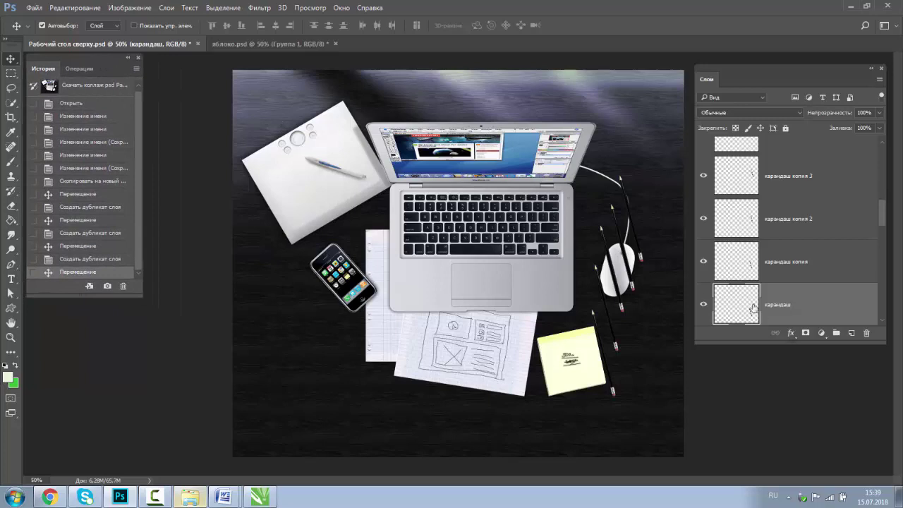
pyautogui.click(799, 262)
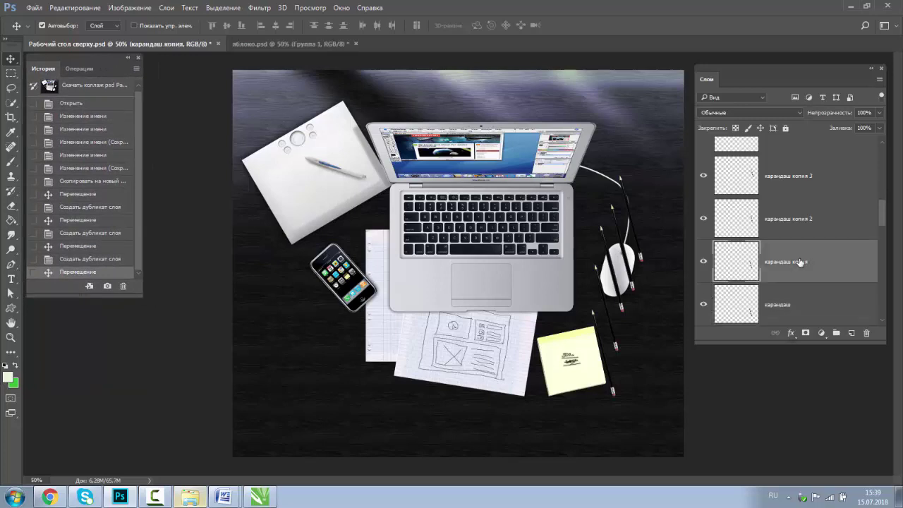
pyautogui.keyDown('shift'); pyautogui.click(790, 226); pyautogui.keyUp('shift')
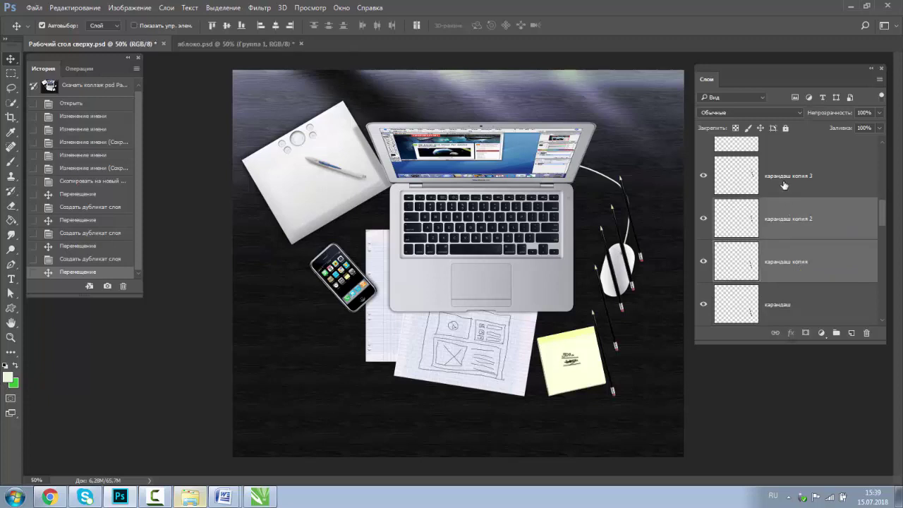
pyautogui.click(841, 273)
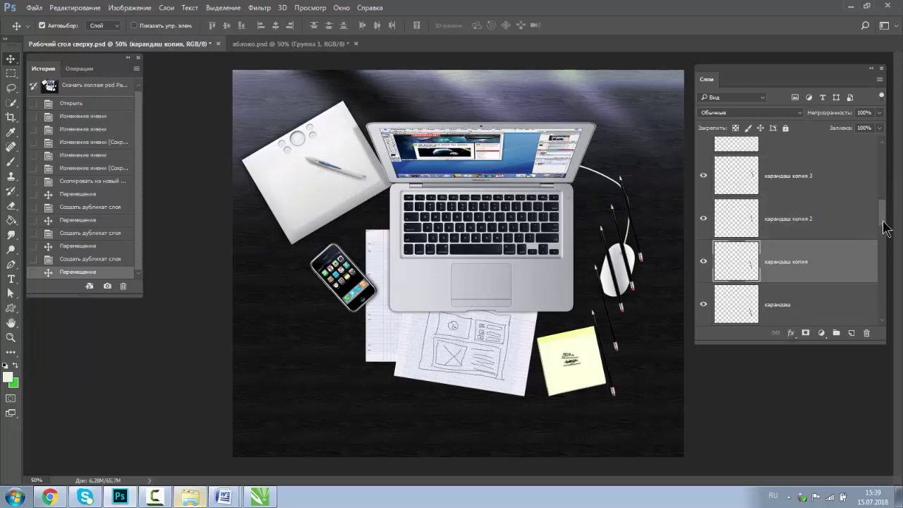
pyautogui.scroll(3, 886, 230)
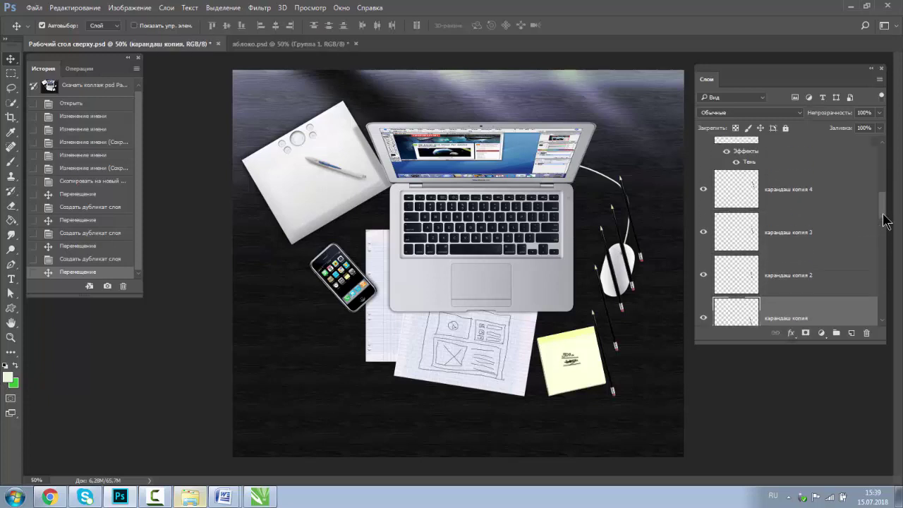
pyautogui.keyDown('shift'); pyautogui.click(815, 201); pyautogui.keyUp('shift')
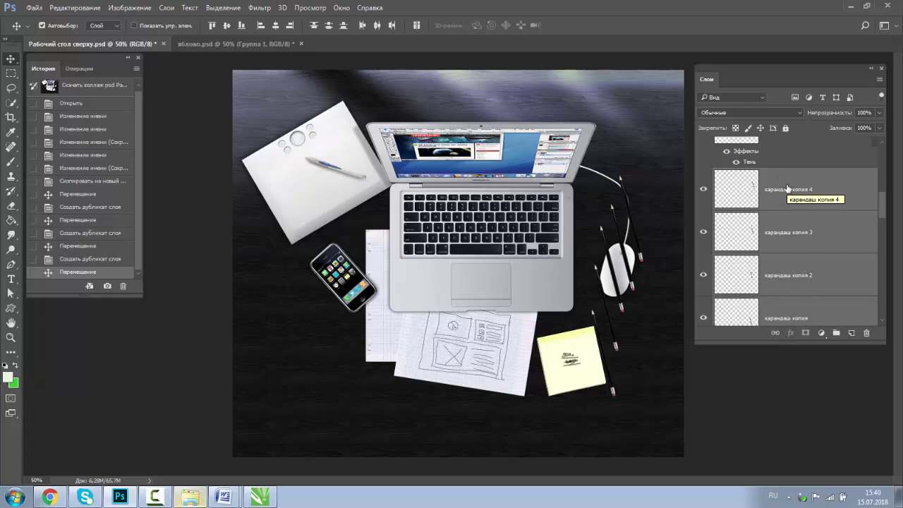
pyautogui.moveTo(776, 190); pyautogui.dragTo(869, 332)
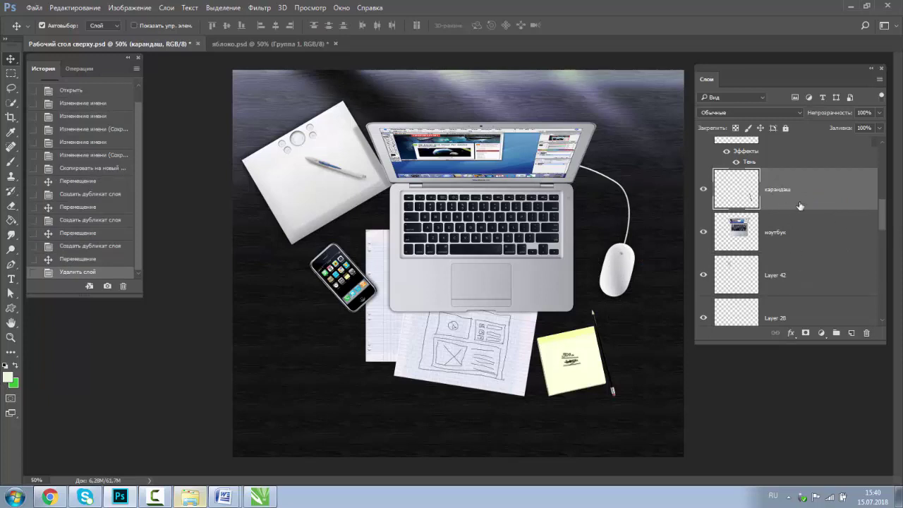
pyautogui.press('ctrl')
pyautogui.keyDown('ctrl'); pyautogui.click(793, 283); pyautogui.keyUp('ctrl')
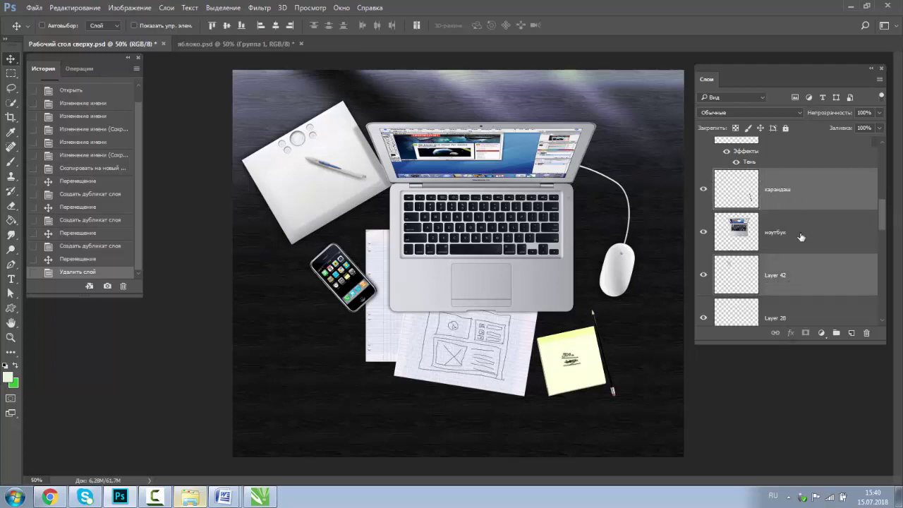
pyautogui.moveTo(884, 213); pyautogui.dragTo(882, 164)
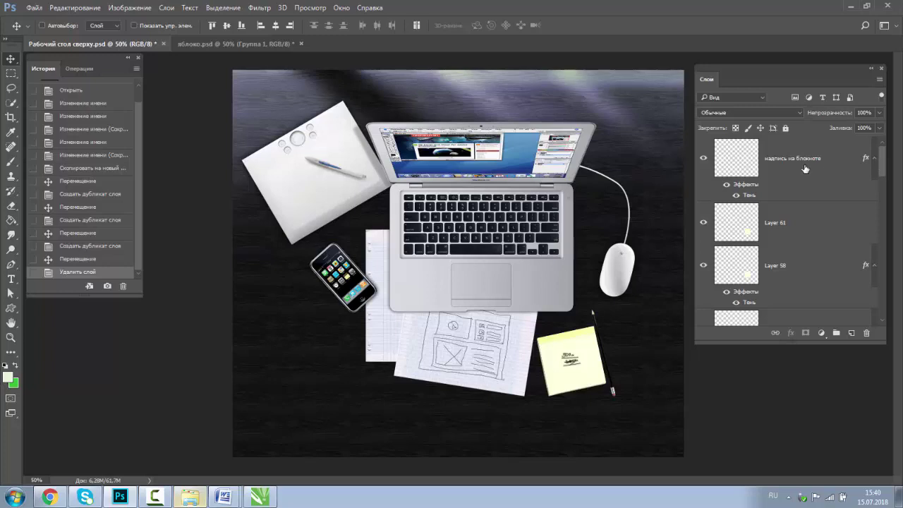
pyautogui.click(787, 164)
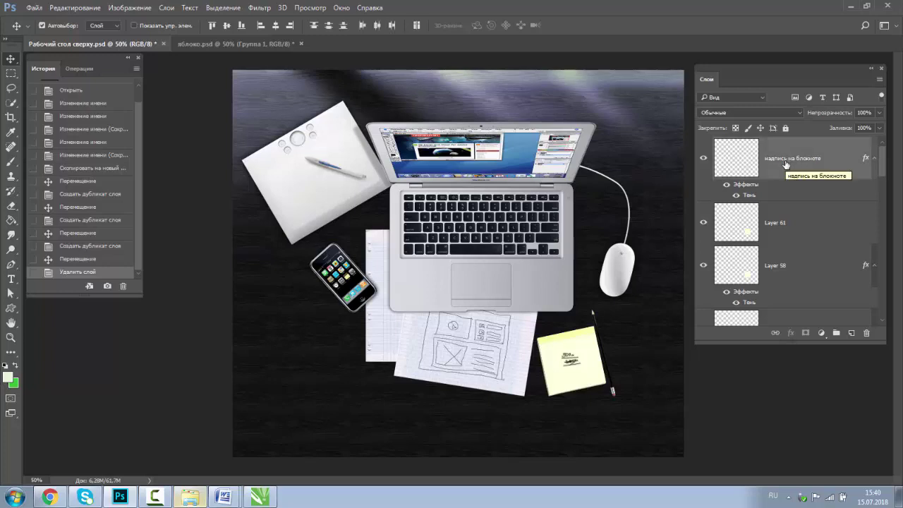
pyautogui.press('Delete')
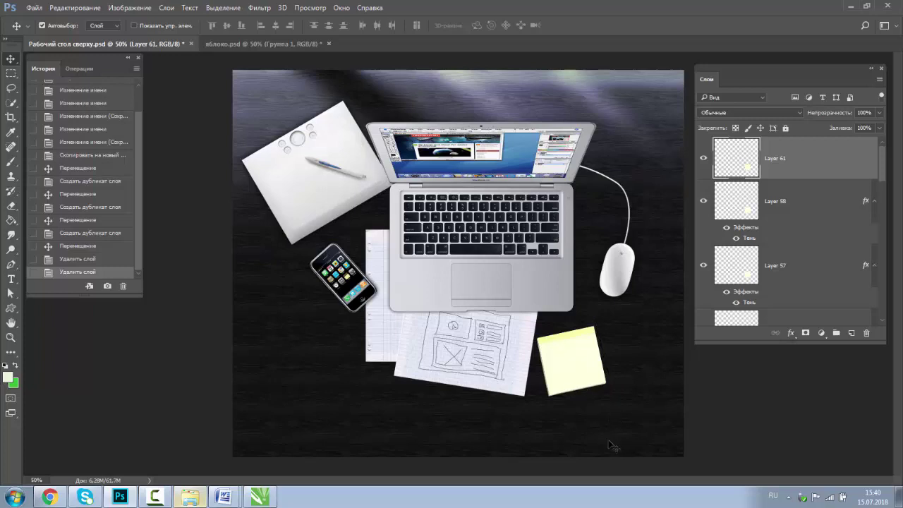
pyautogui.hotkey('ctrl', 'z')
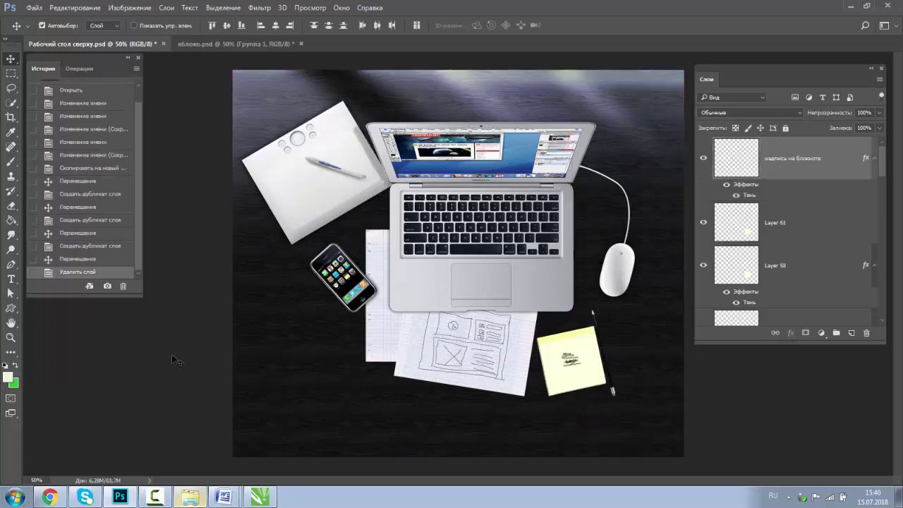
pyautogui.click(177, 360)
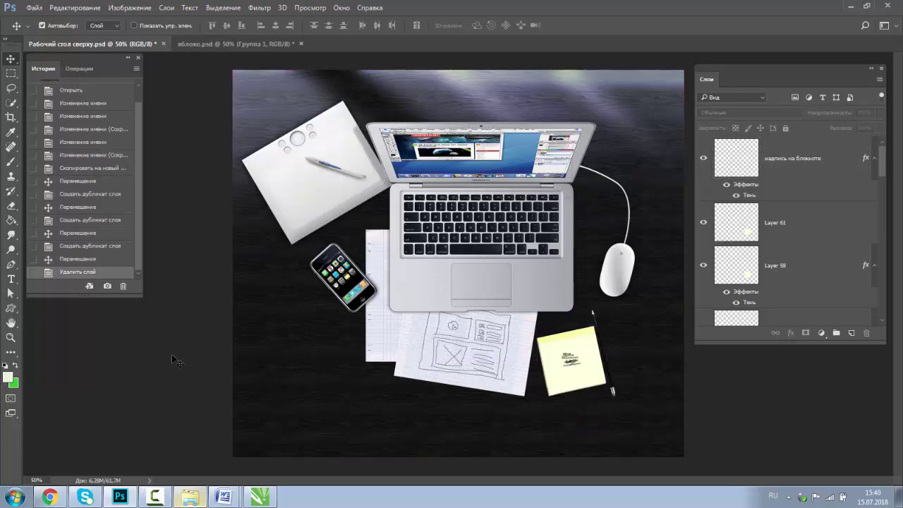